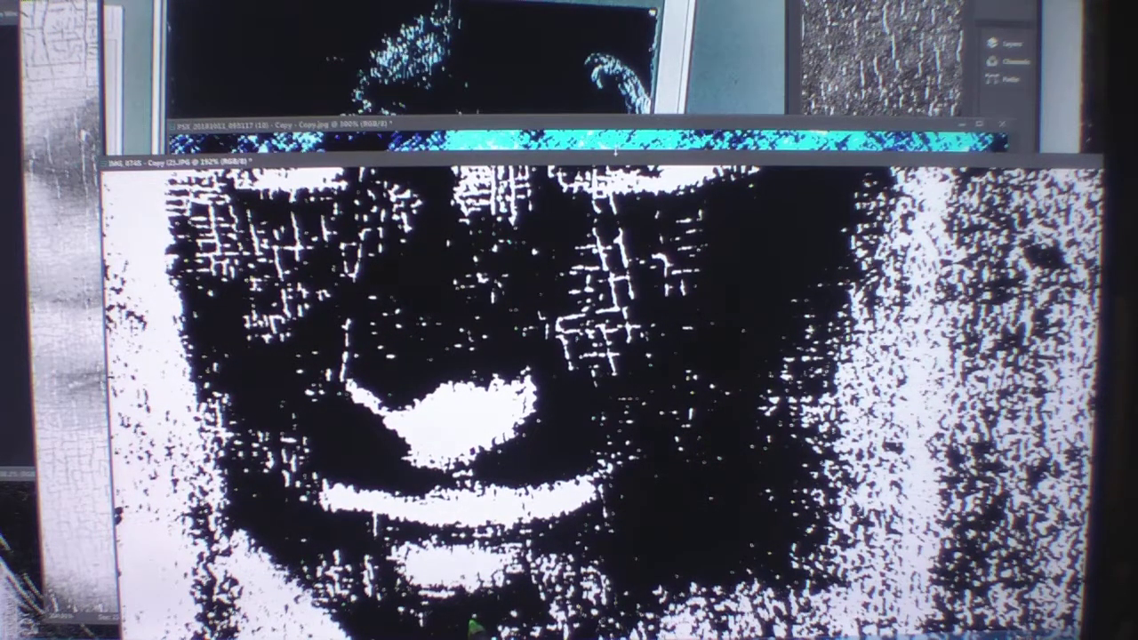
Shift the black-and-white mouth window slightly down over the cyan crop.
drag(616, 162, 614, 178)
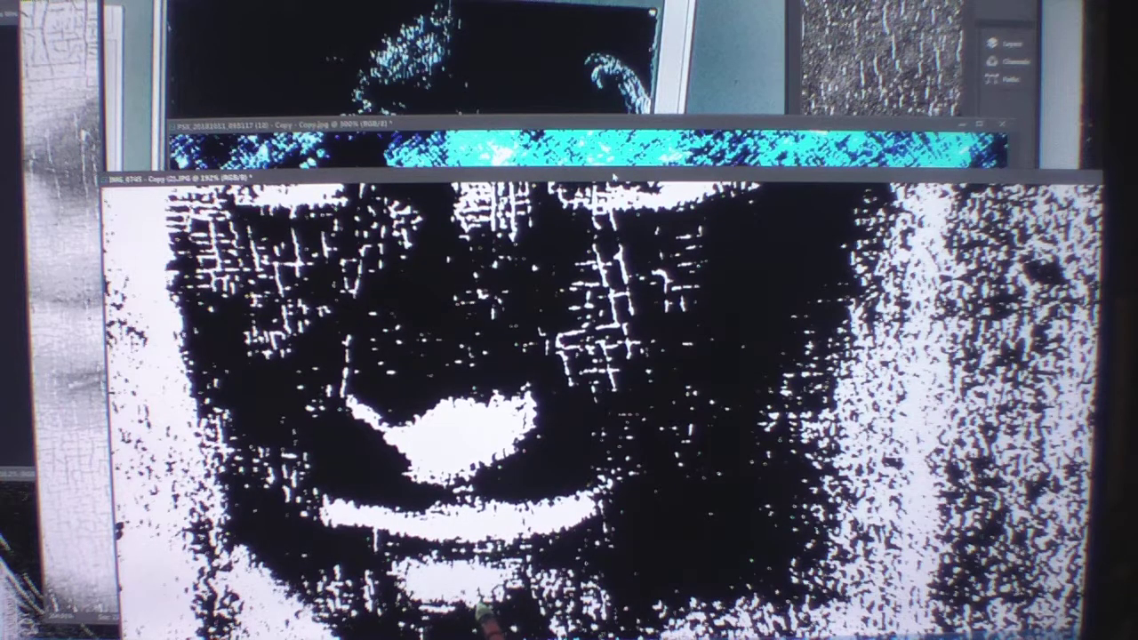